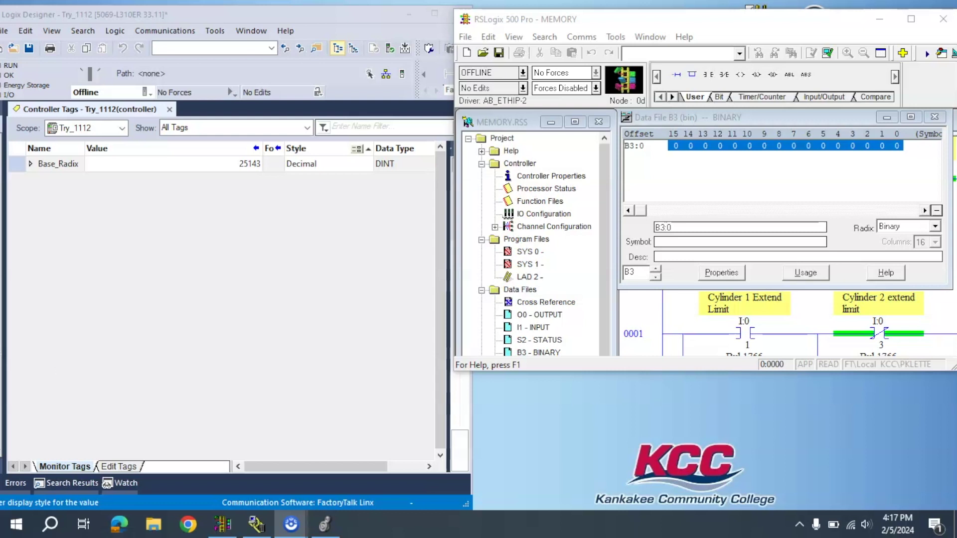
- Close the Data File B3 window so the LAD 2 cylinder-sequence ladder is visible
left_click(934, 116)
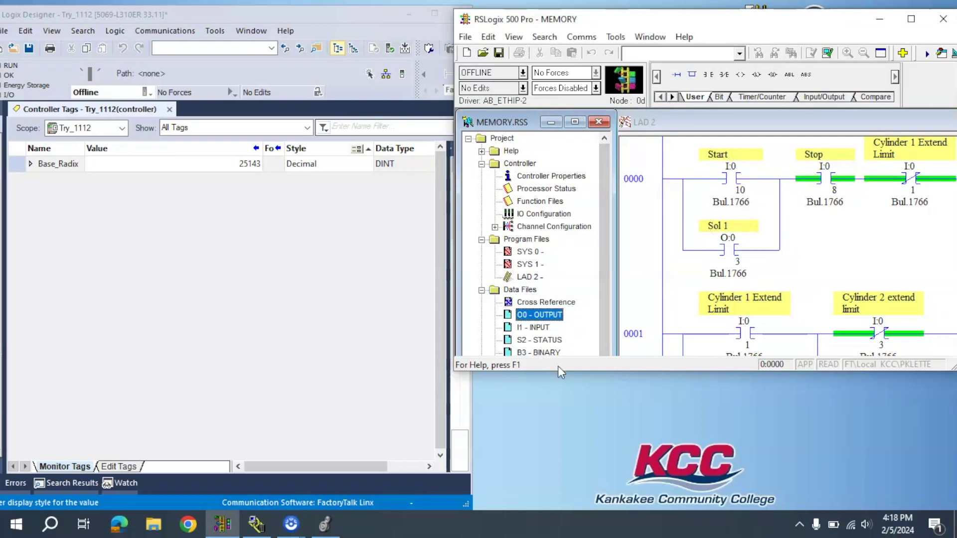
- Enlarge the RSLogix window and reopen the B3 binary data file
left_click_drag(559, 371, 557, 470)
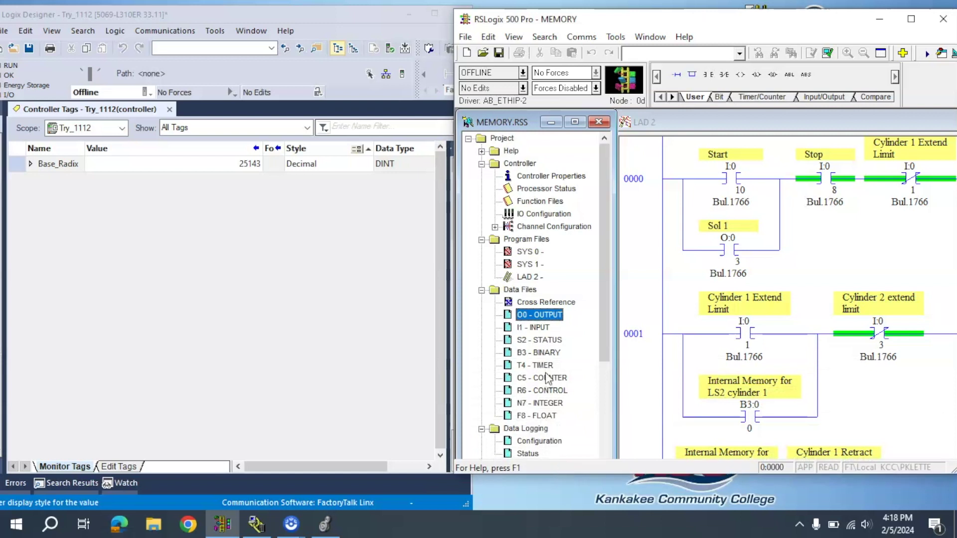
double_click(545, 352)
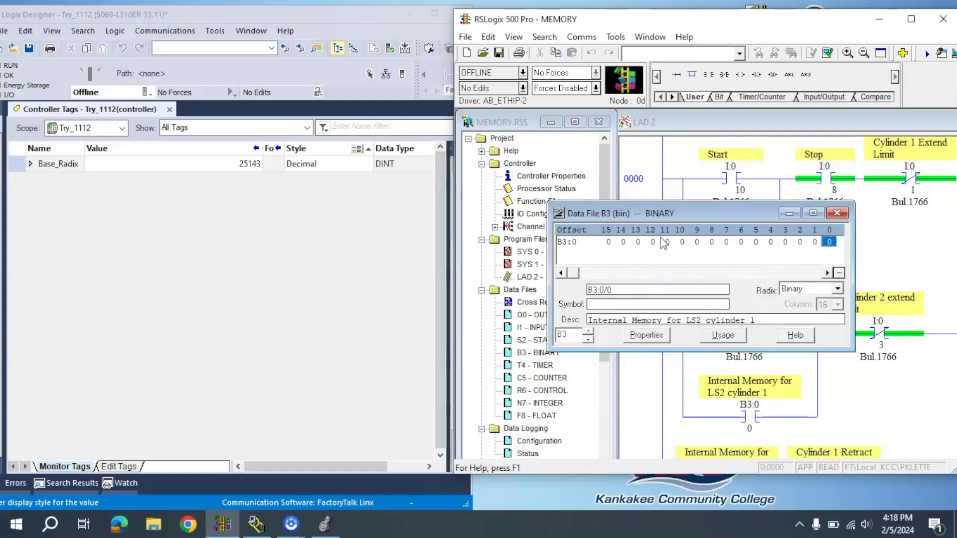
left_click(711, 242)
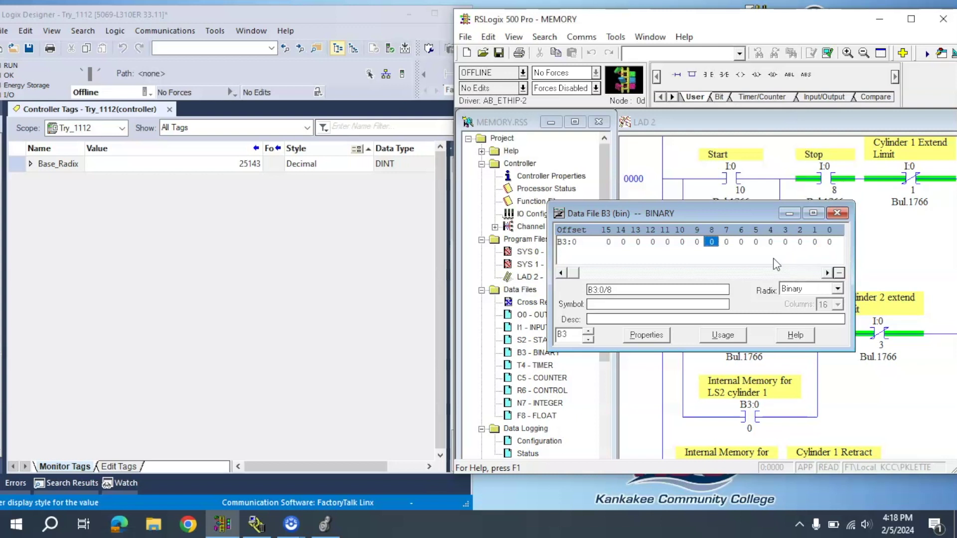
- Set bits 4, 10 and 14 of word B3:0 to 1
left_click(771, 243)
type("1")
left_click(682, 243)
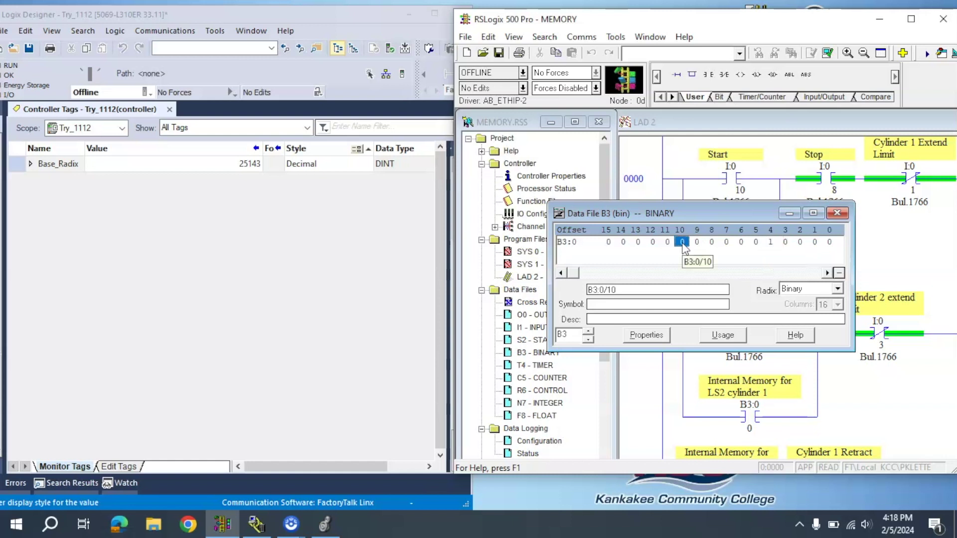
type("1")
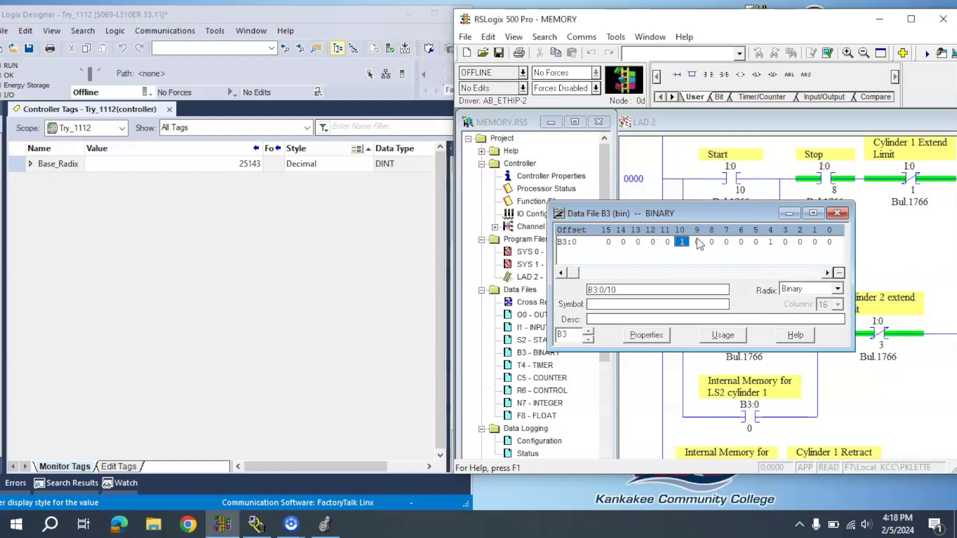
left_click(623, 242)
type("1")
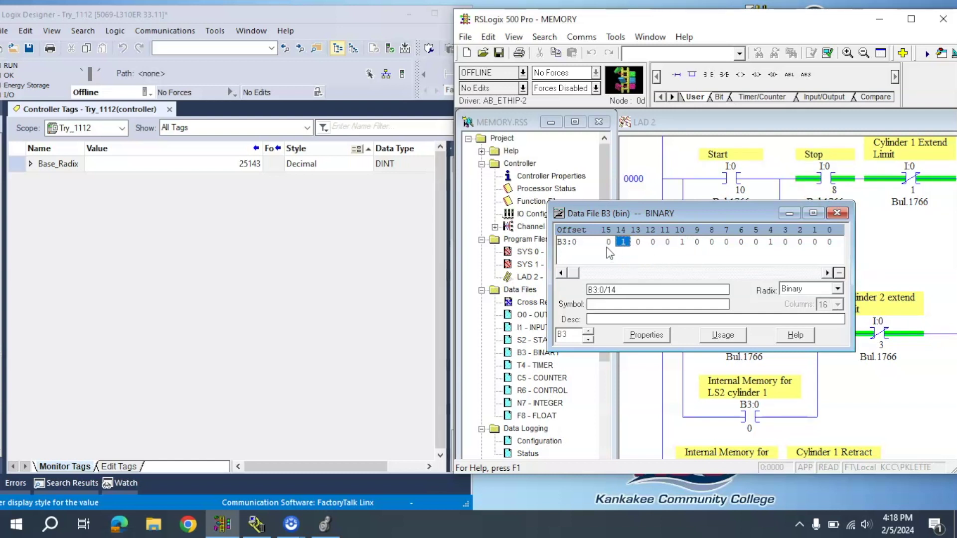
left_click(769, 242)
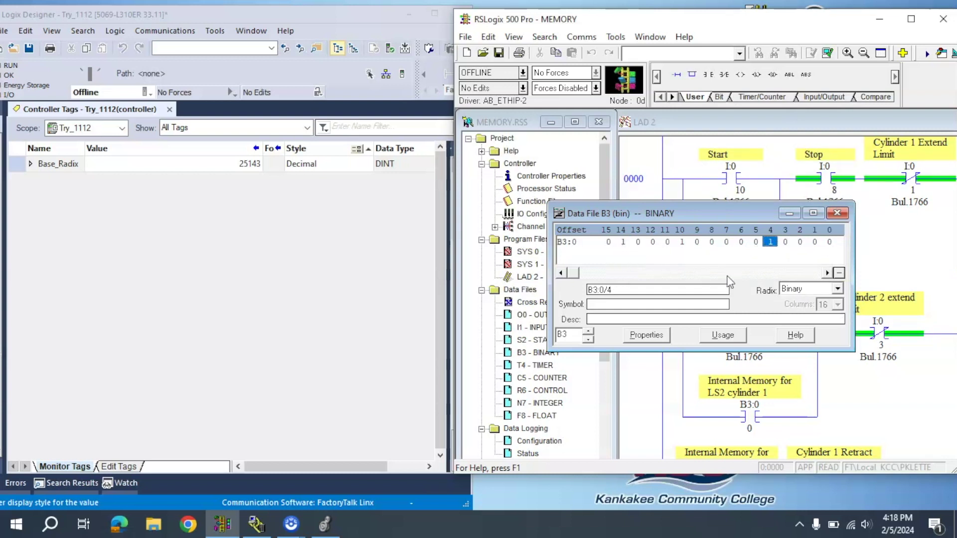
left_click(838, 288)
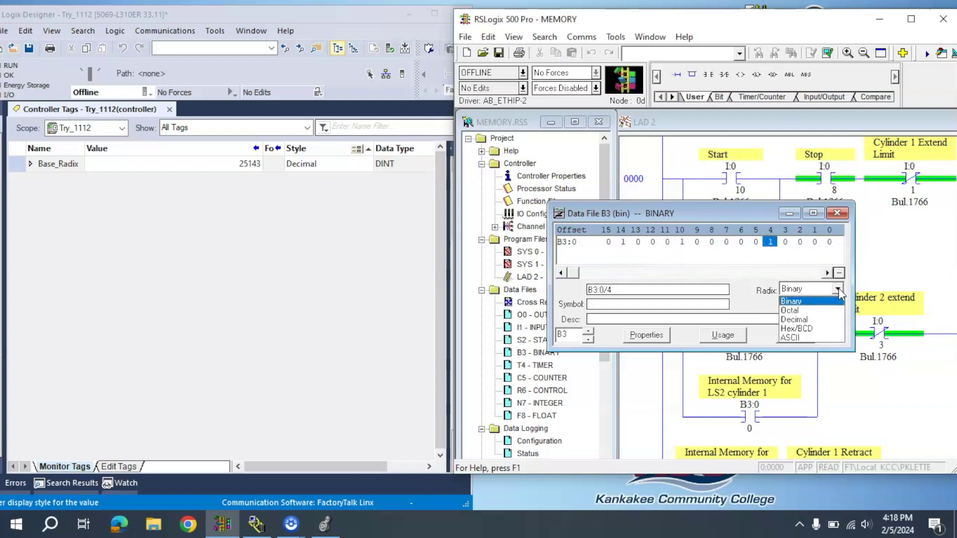
- Switch the B3 radix to Octal, then Decimal, then Hex/BCD, where B3:0 reads 4410
left_click(819, 311)
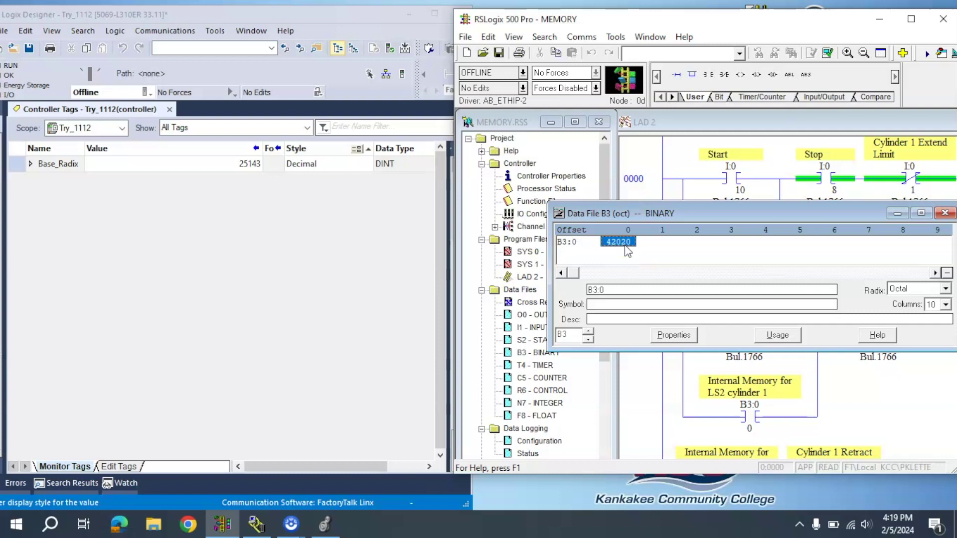
left_click(945, 289)
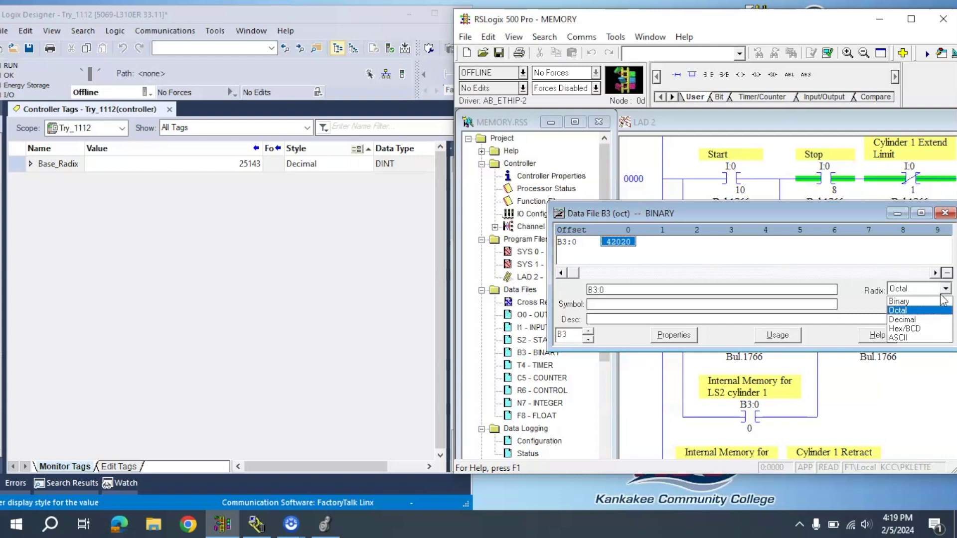
left_click(920, 321)
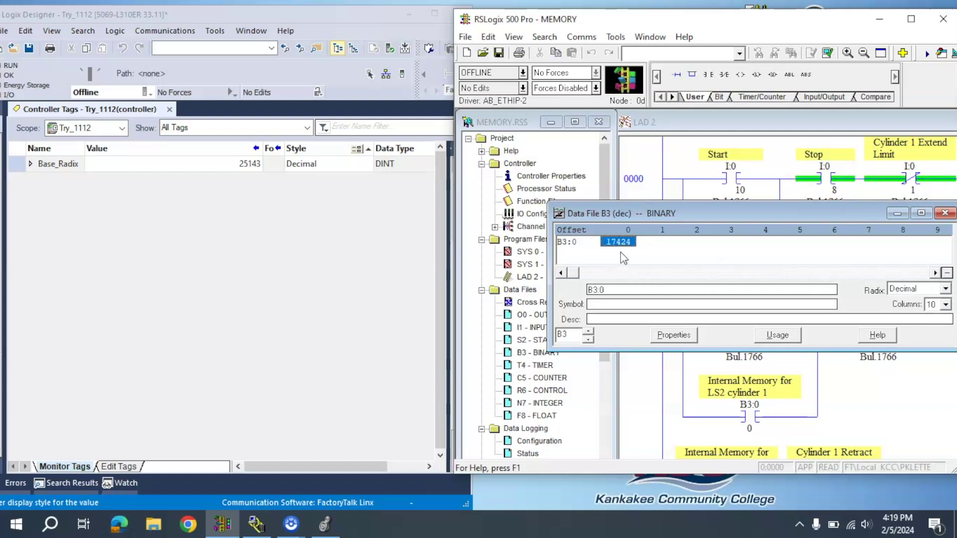
left_click(945, 289)
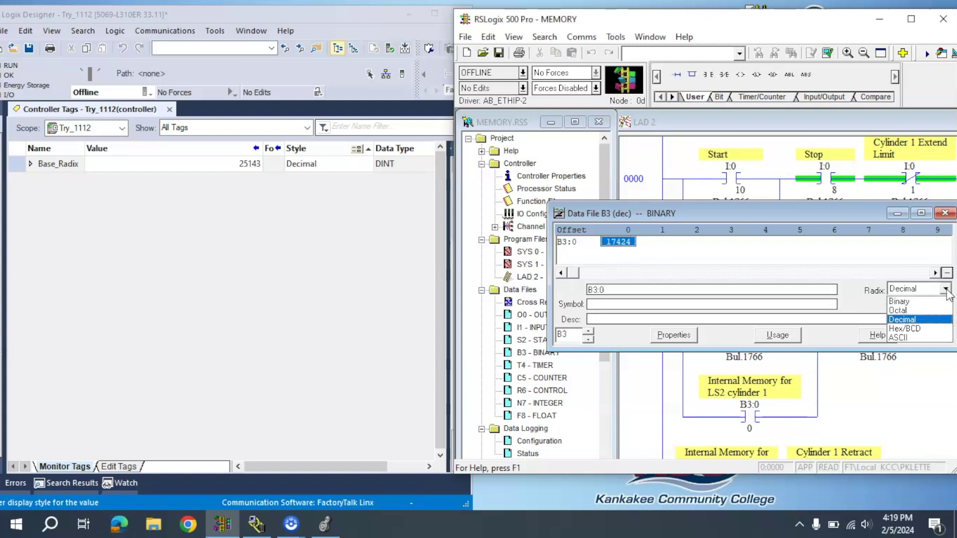
left_click(935, 329)
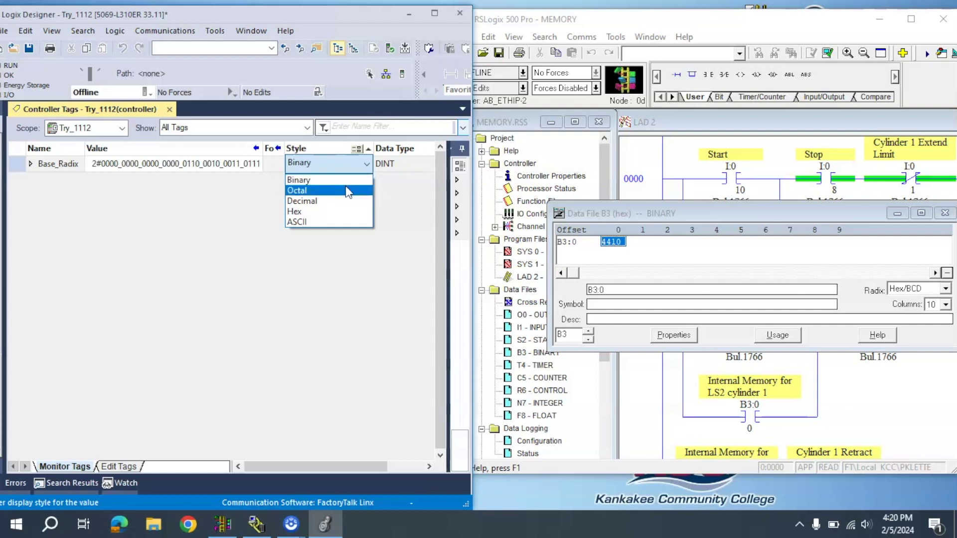
left_click(345, 190)
- Switch Base_Radix's display style in Logix Designer to Hex, then Decimal
left_click(370, 169)
left_click(349, 209)
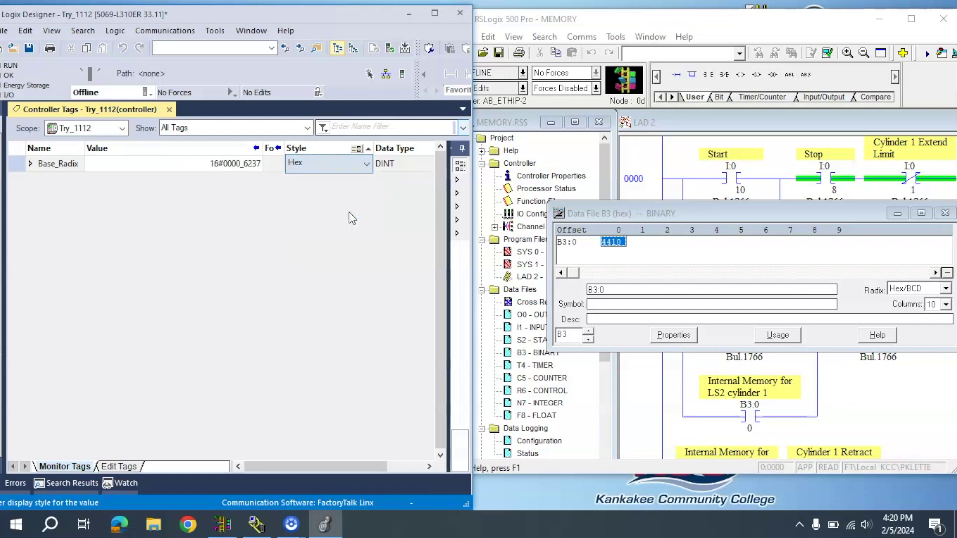
left_click(366, 168)
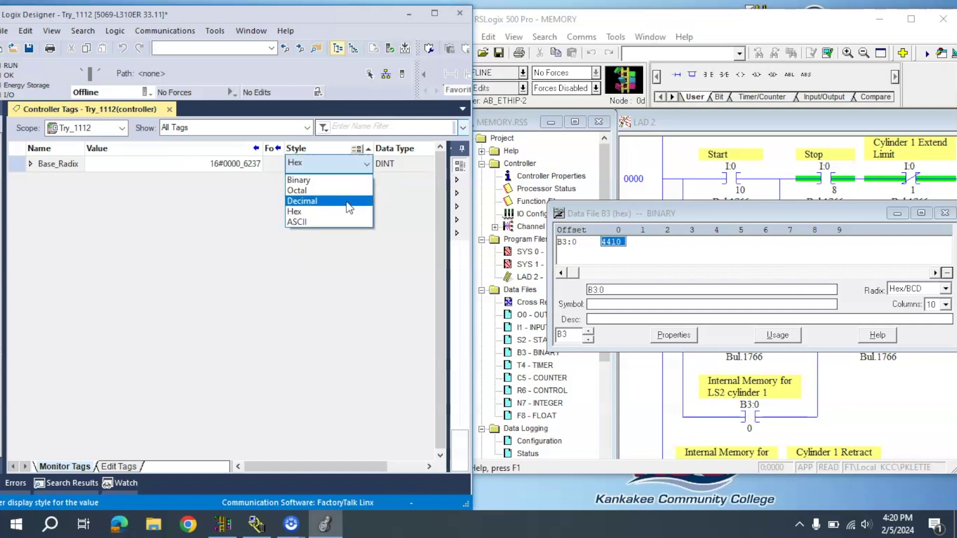
left_click(348, 206)
- Set the B3 radix to Decimal and enter 31457 into B3:0
left_click(929, 290)
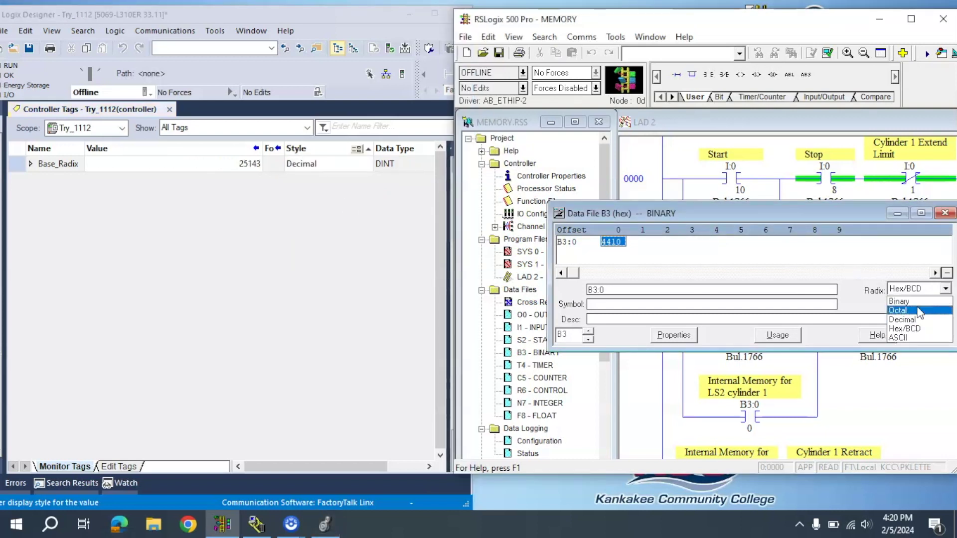
left_click(919, 319)
left_click(945, 289)
left_click(899, 301)
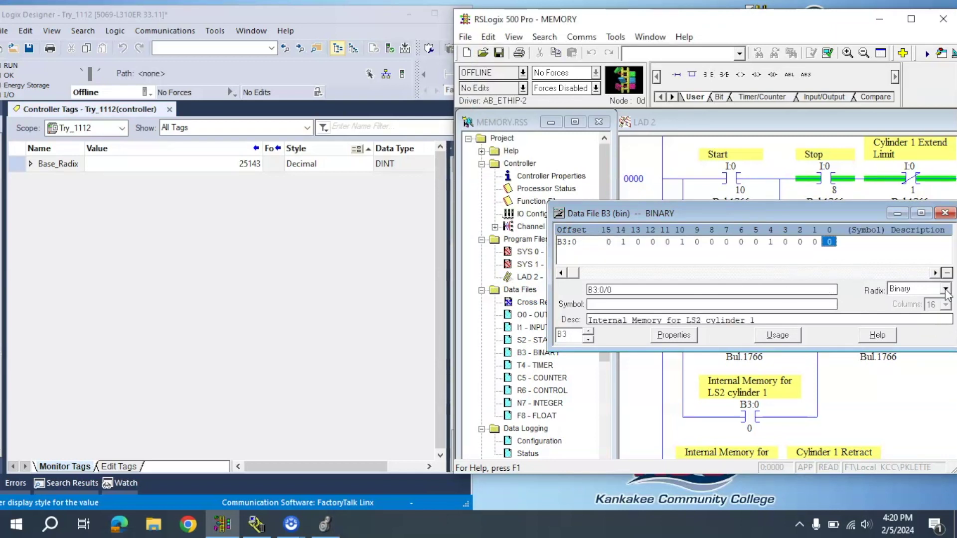
left_click(945, 289)
left_click(921, 320)
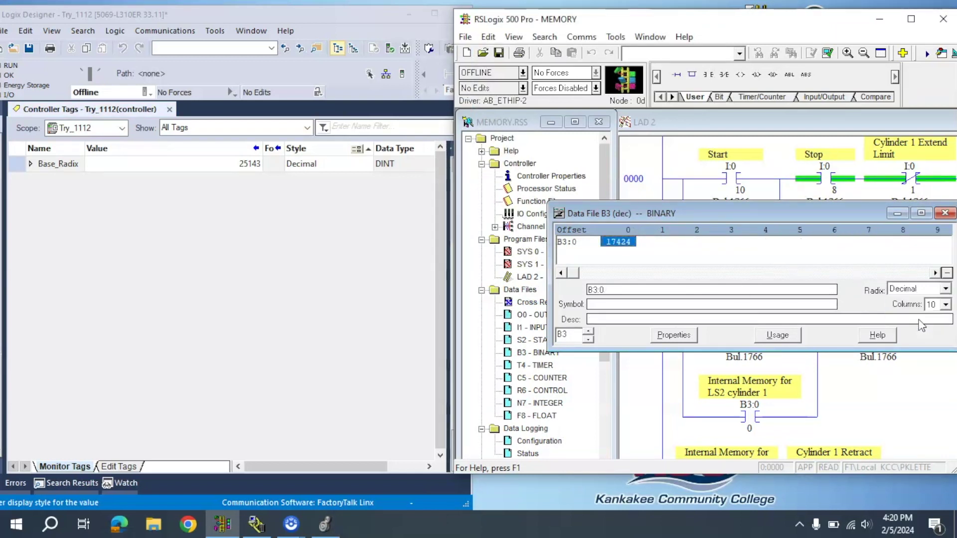
type("31")
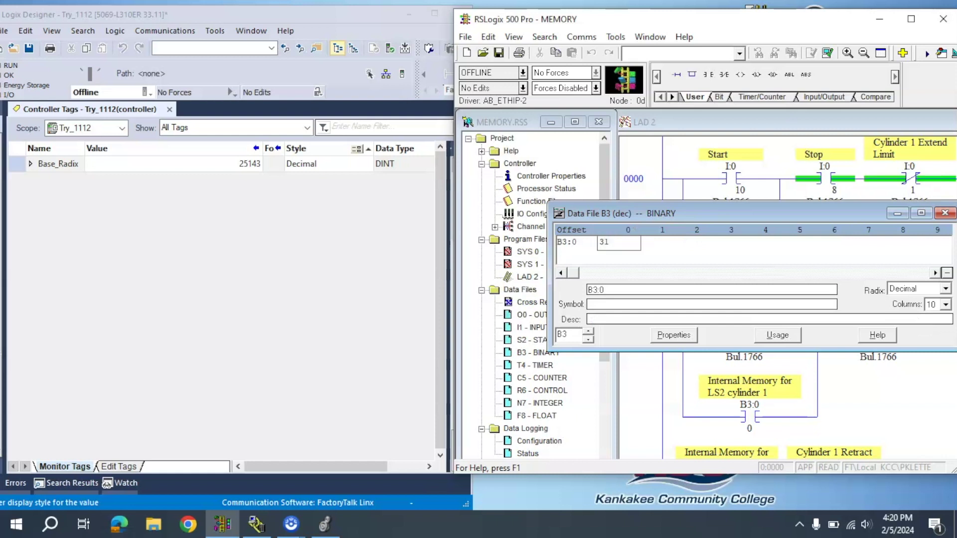
type("457")
key("Return")
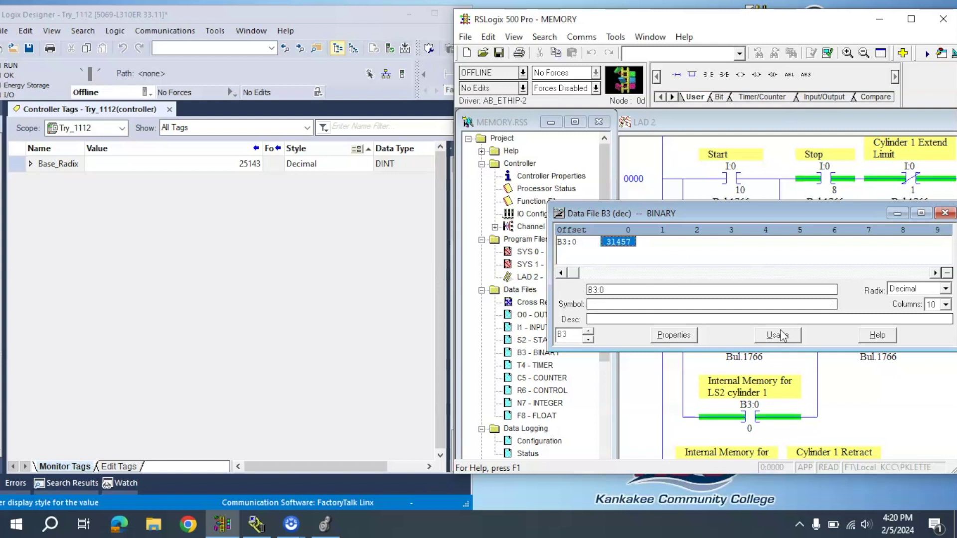
- Enter 31457 as the Base_Radix value and display it in Octal style
left_click(253, 169)
left_click(249, 164)
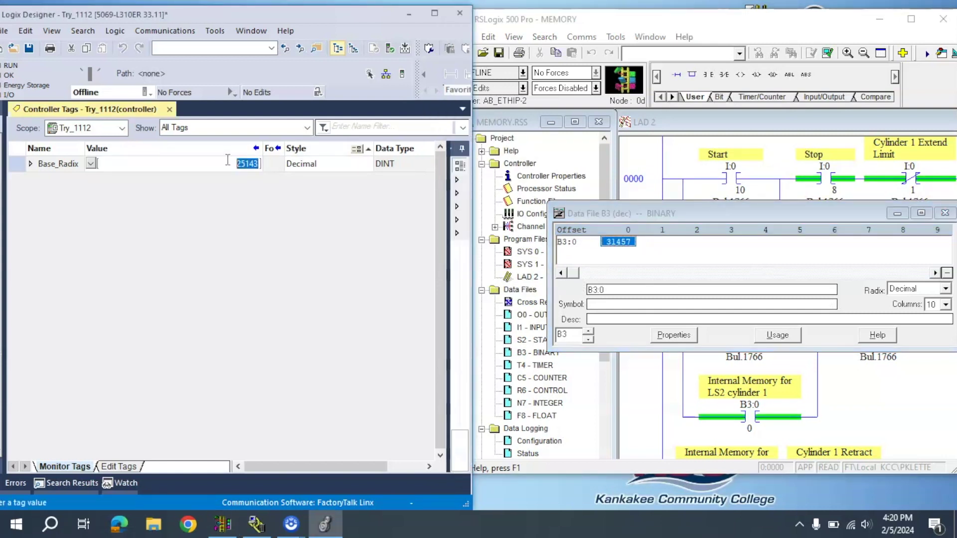
type("31457")
key("Return")
left_click(317, 169)
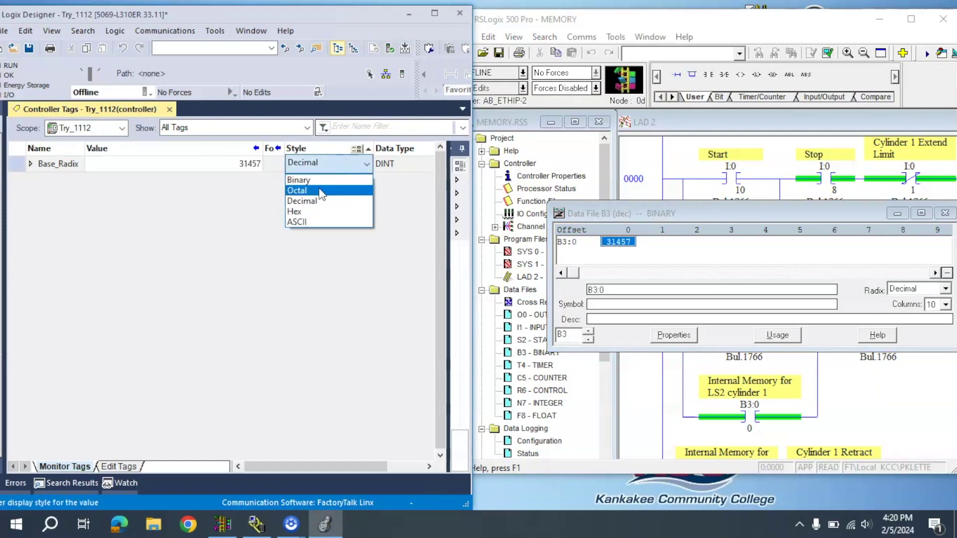
left_click(318, 184)
left_click(944, 288)
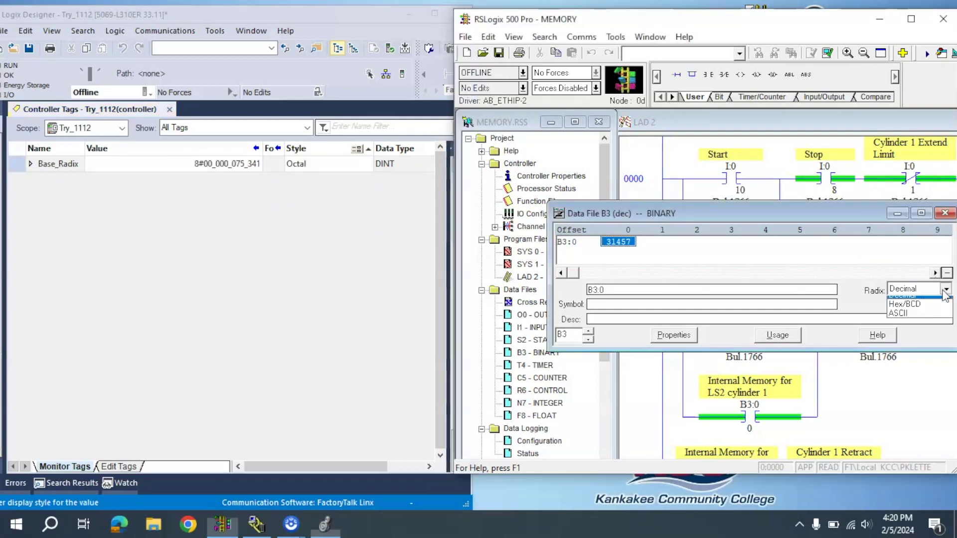
- Switch the B3 radix to Octal, then Hex/BCD, so B3:0 reads 7AE1
left_click(920, 307)
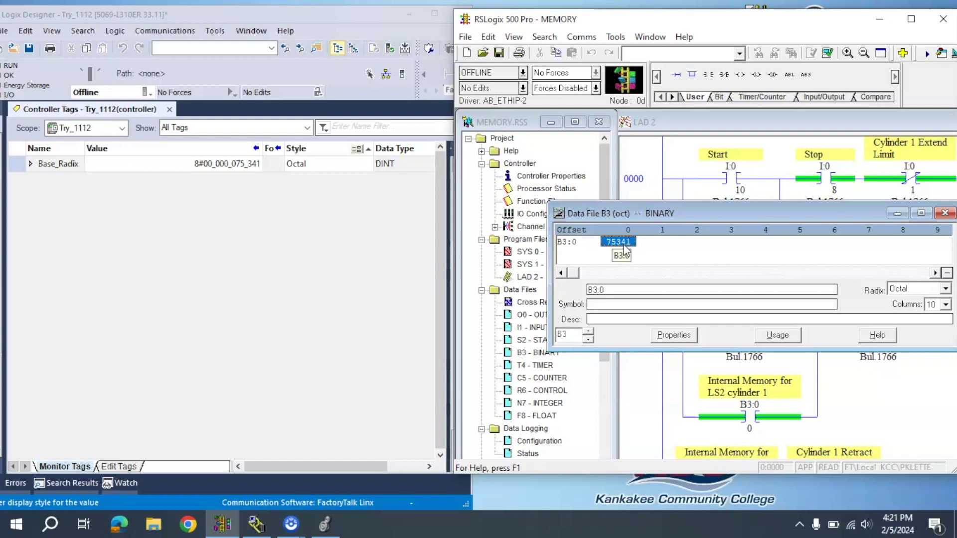
left_click(946, 289)
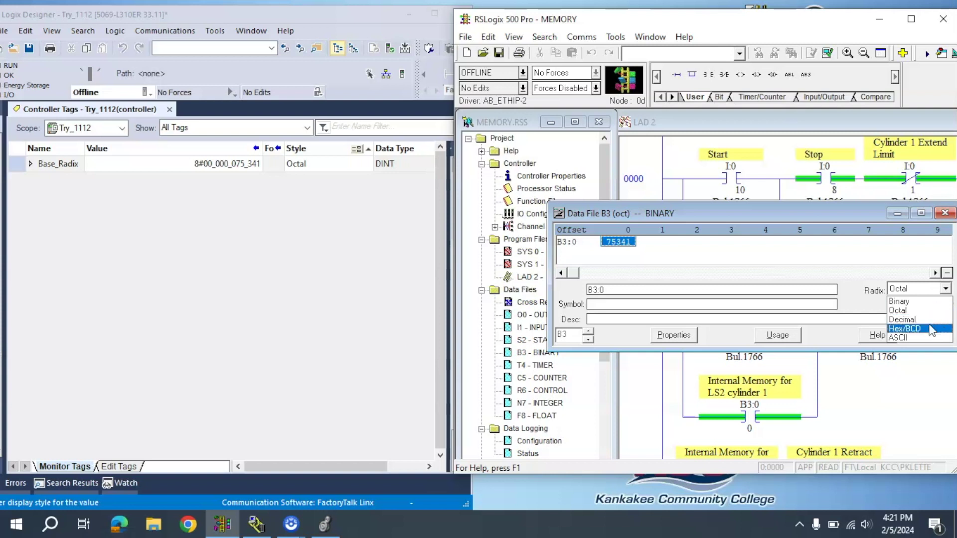
left_click(931, 329)
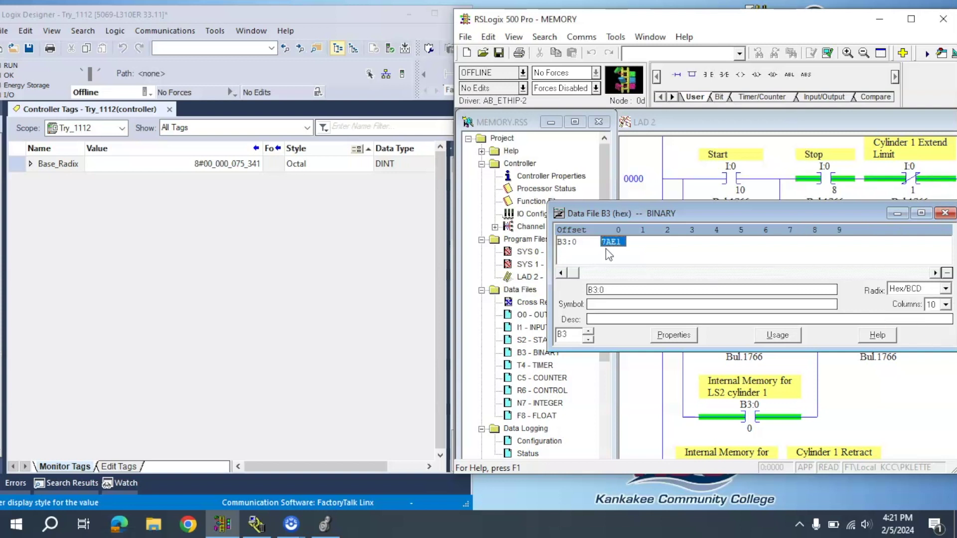
- Set Base_Radix's Style to Hex, showing 16#0000_7ae1
left_click(349, 164)
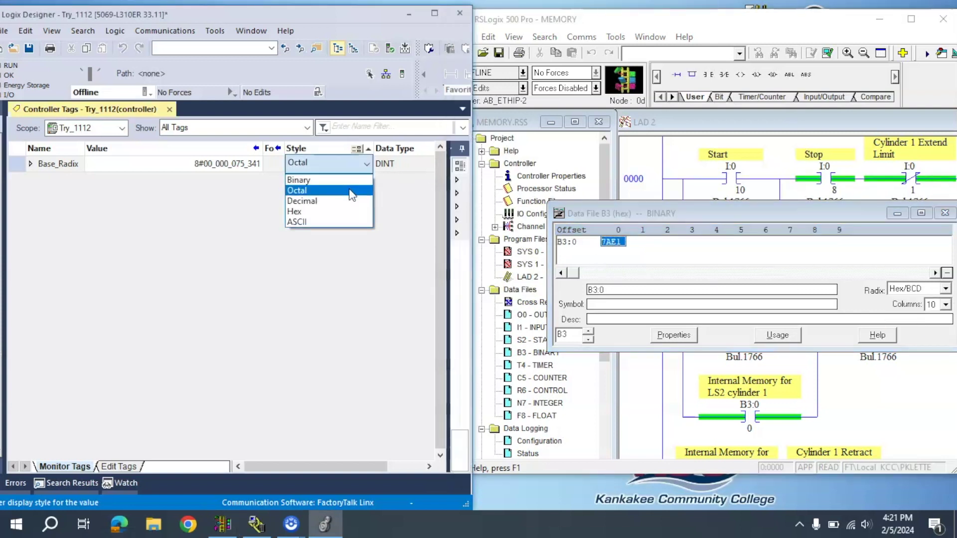
left_click(349, 209)
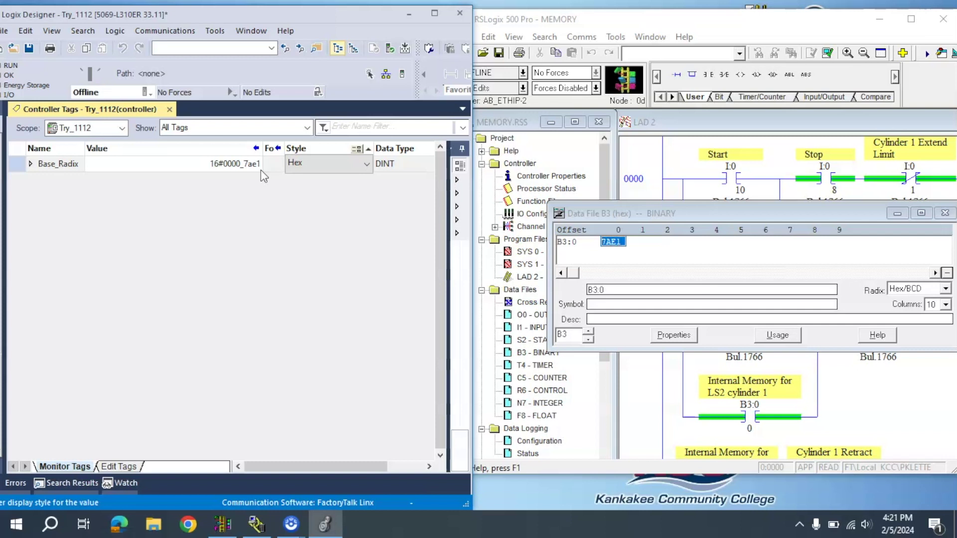
left_click(692, 23)
- Bring the RSLogix project tree forward and reposition its window
left_click(455, 164)
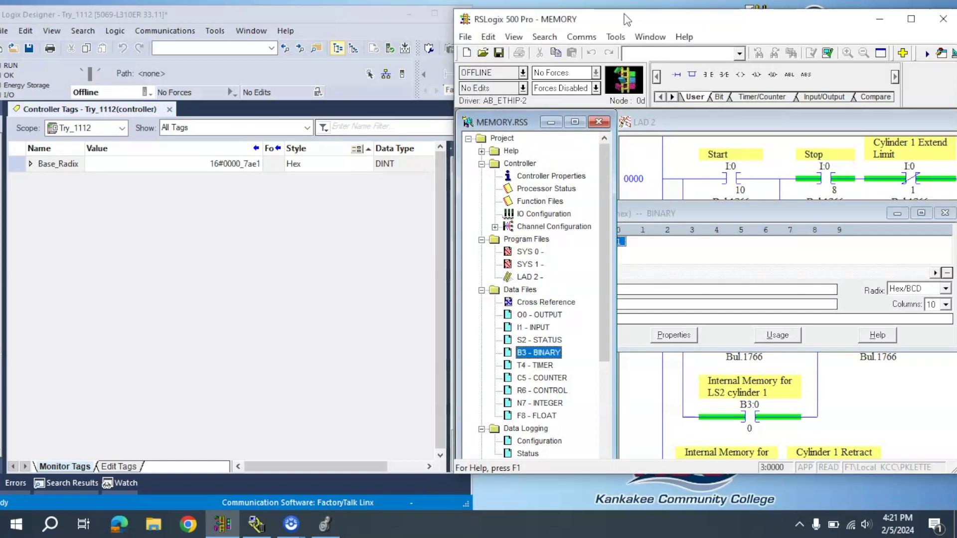
left_click_drag(626, 20, 323, 12)
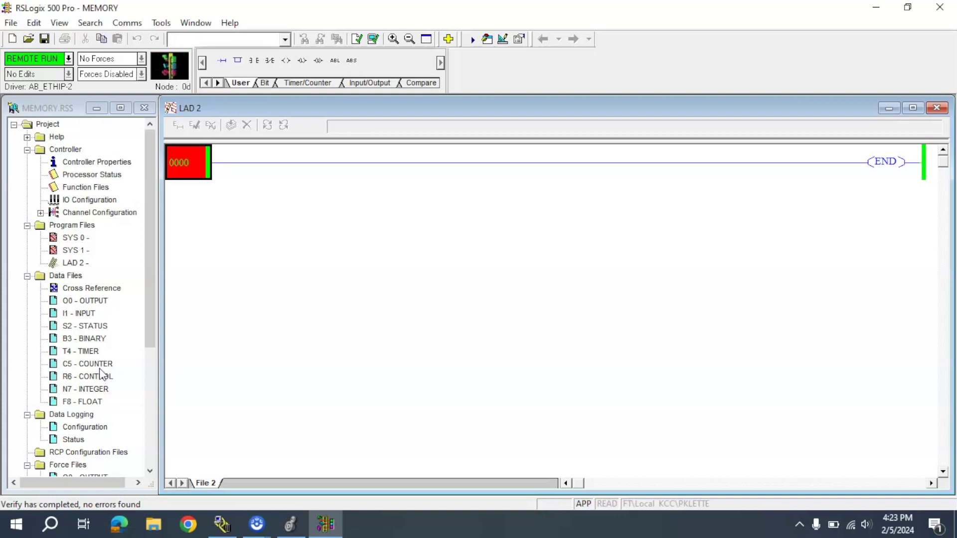
- Open the I1 input data table, widen it to show descriptions, and select word I:1.0
double_click(85, 314)
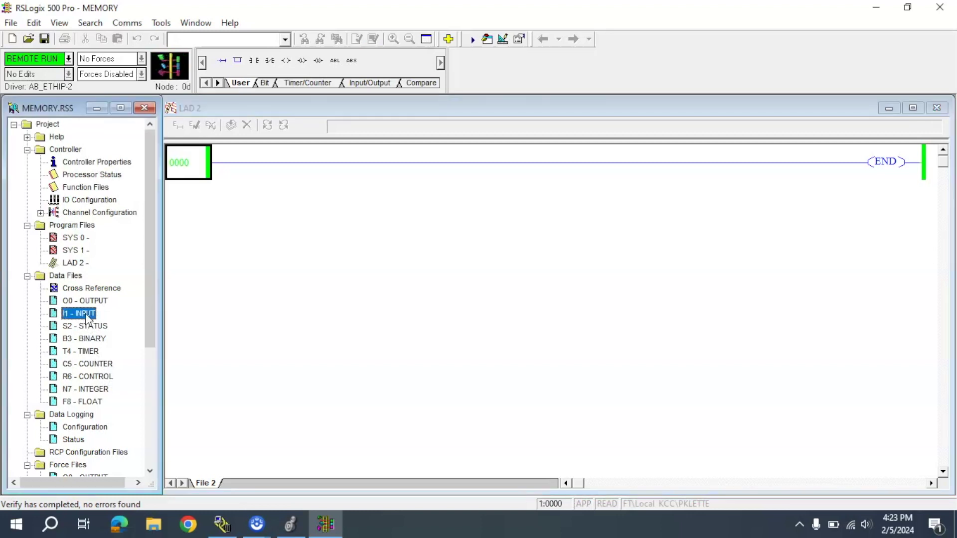
left_click_drag(152, 106, 237, 123)
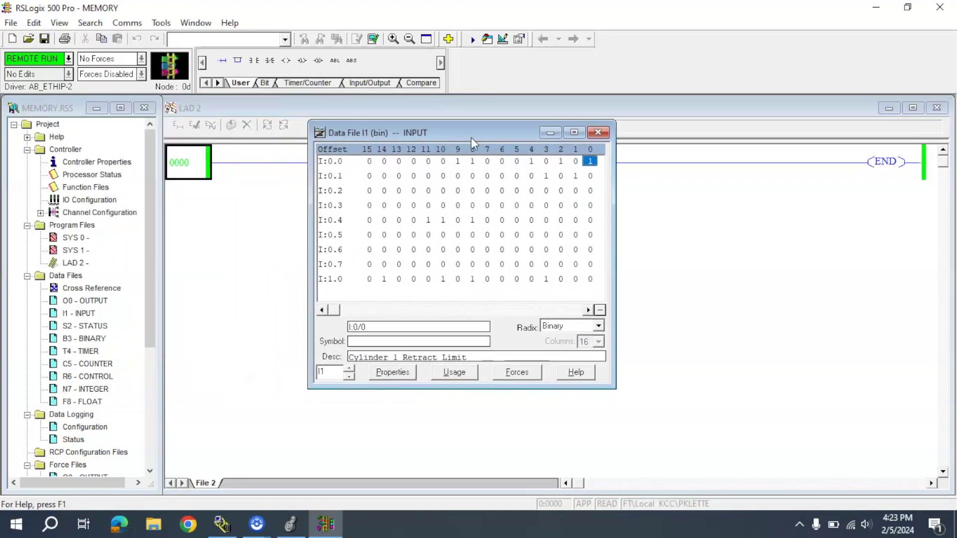
left_click_drag(471, 137, 477, 135)
left_click_drag(621, 385, 695, 385)
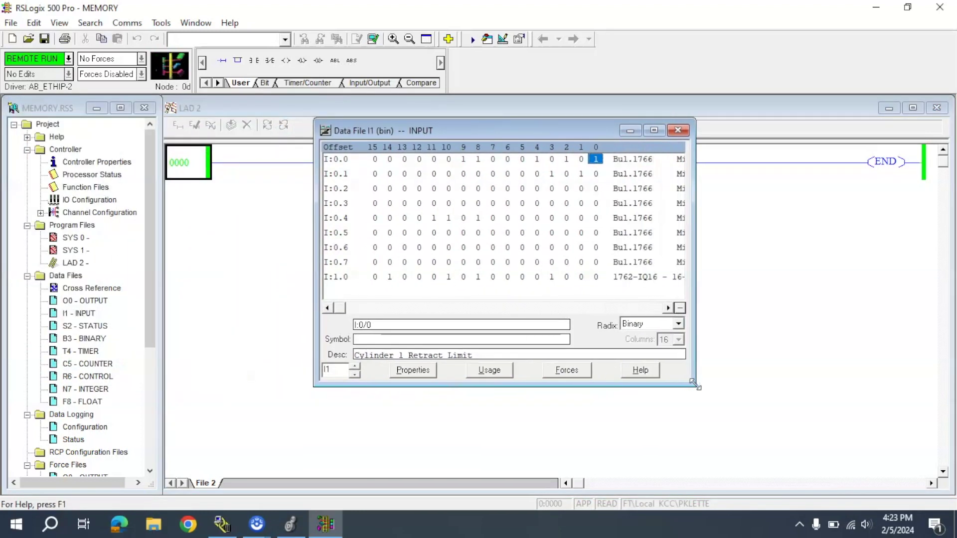
left_click(338, 277)
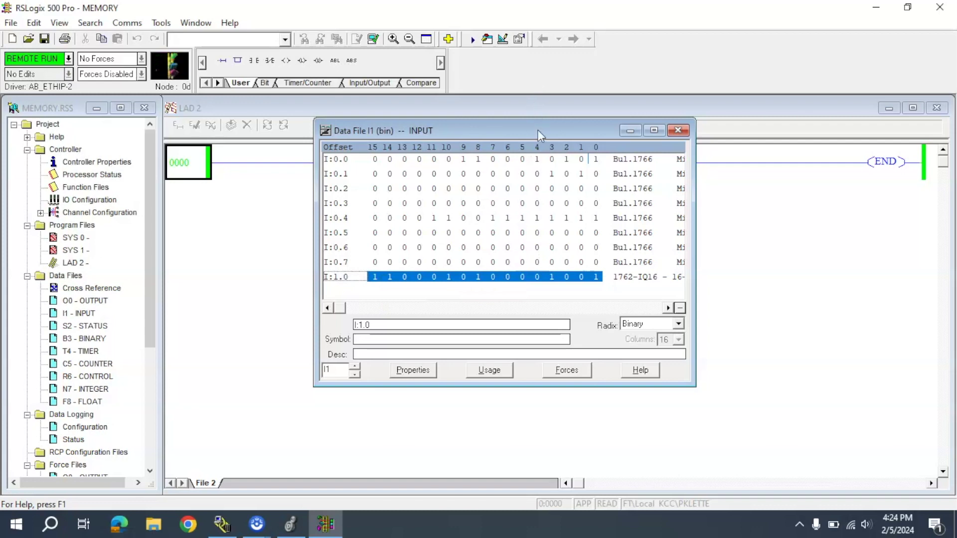
left_click_drag(537, 131, 536, 127)
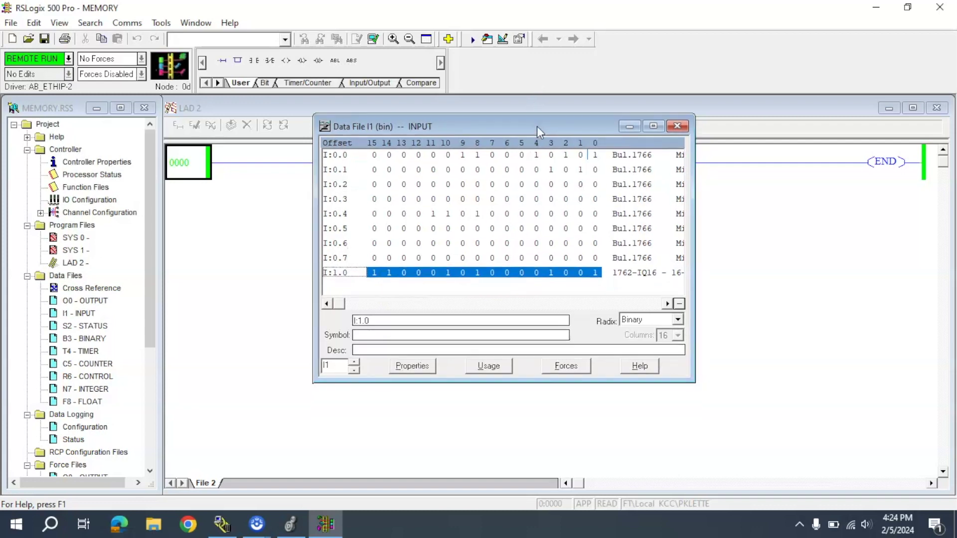
left_click(68, 58)
- Go offline and give the EQU Source A I:1.0 ('Input Card 1') and Source B B3:0
left_click(74, 74)
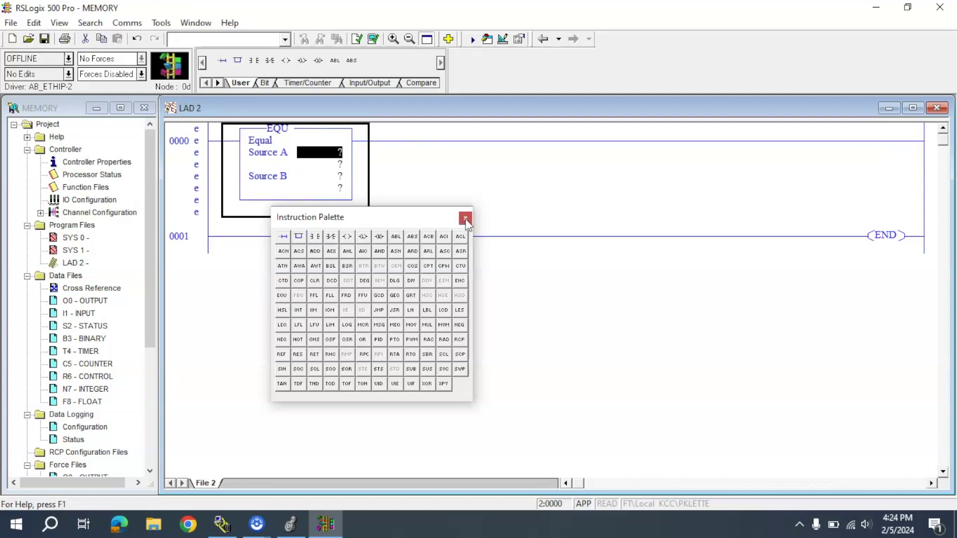
left_click(465, 219)
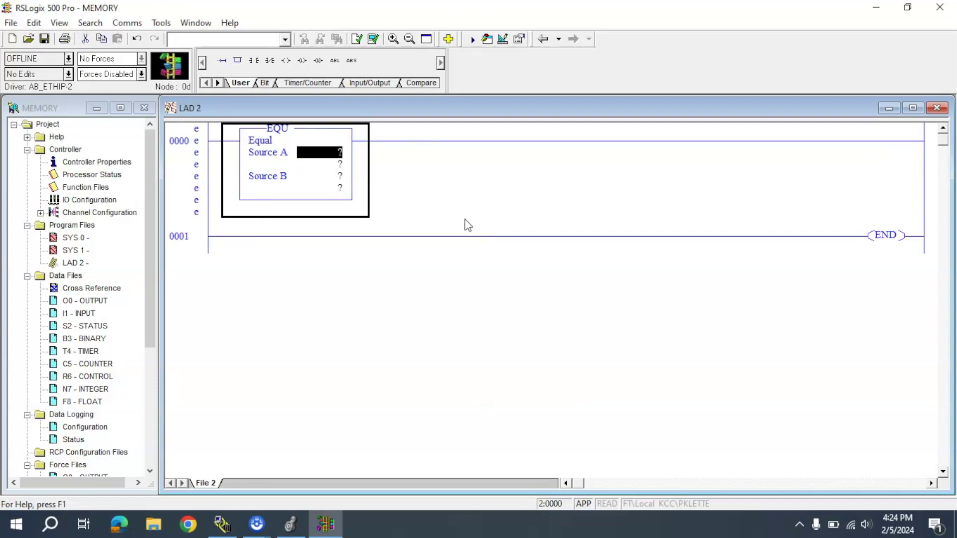
type("I:")
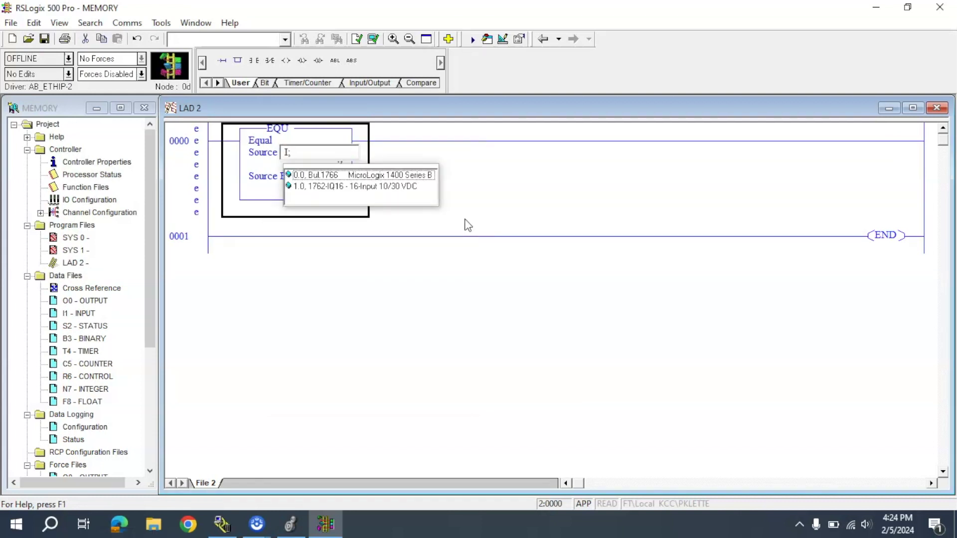
type("1.0")
key("Return")
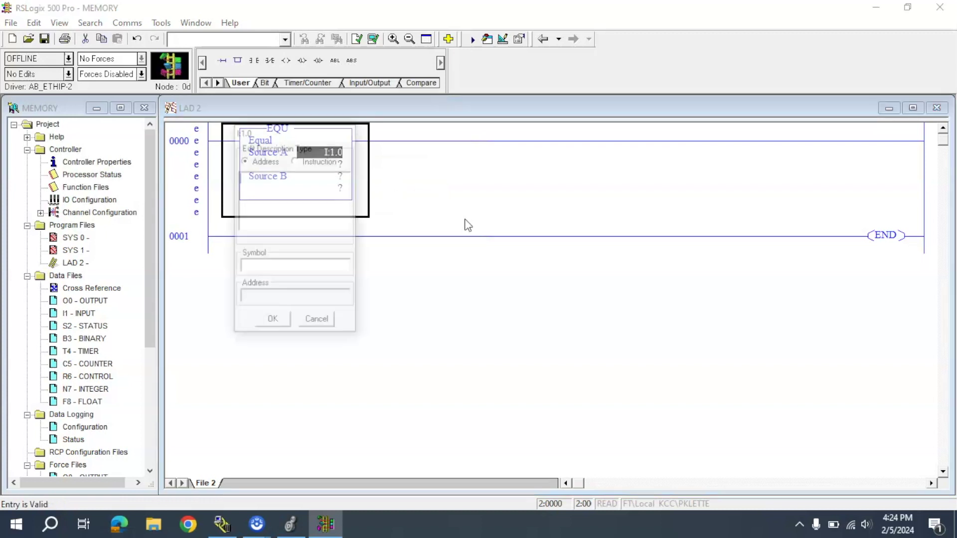
type("Input Card 1")
key("Return")
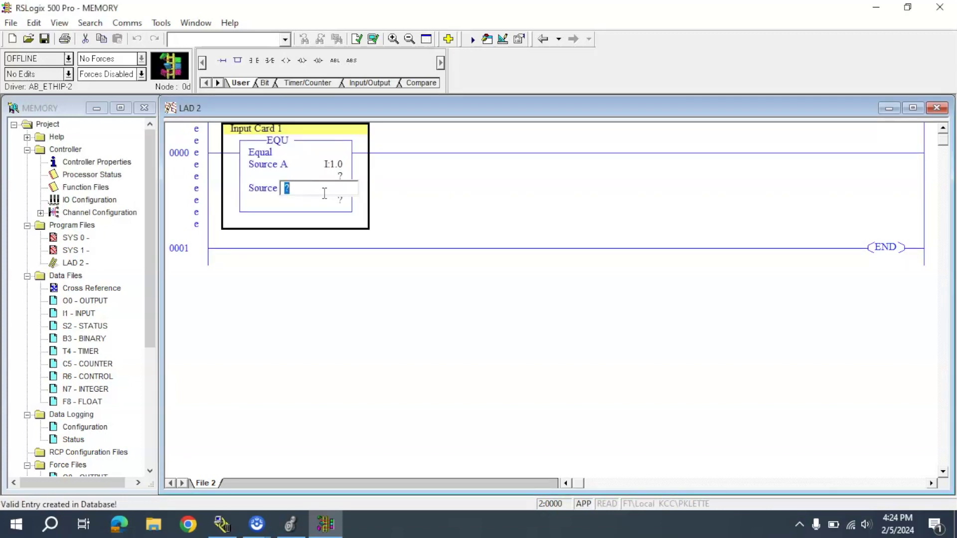
type("B3")
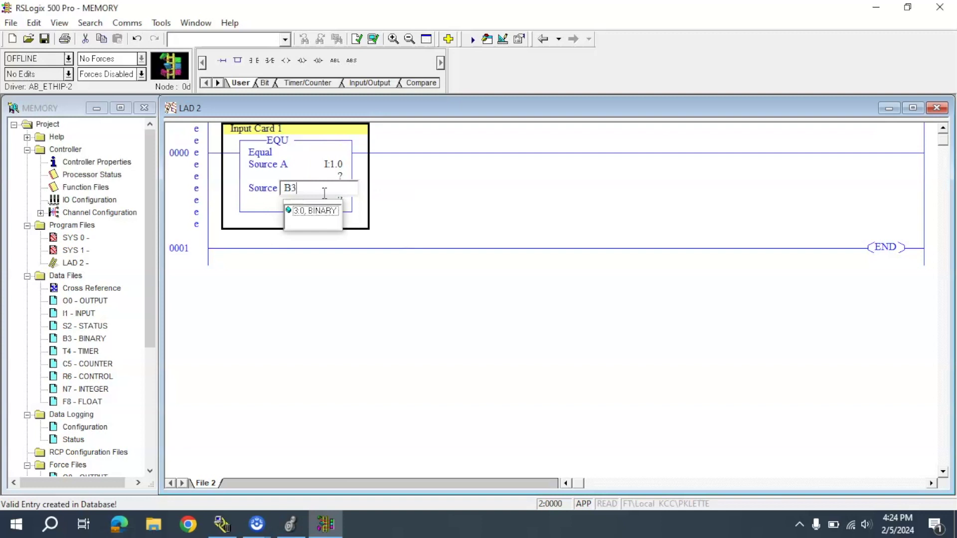
type(":0")
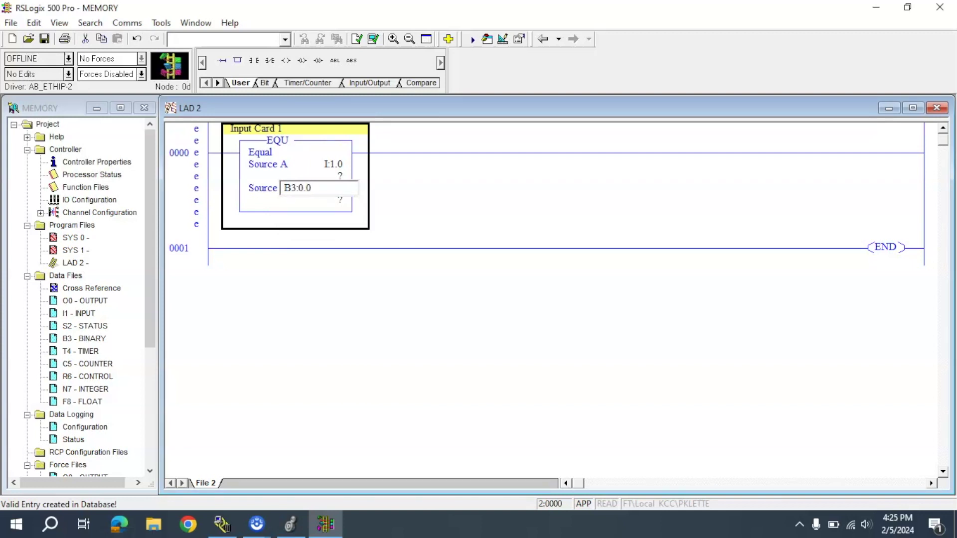
key("Return")
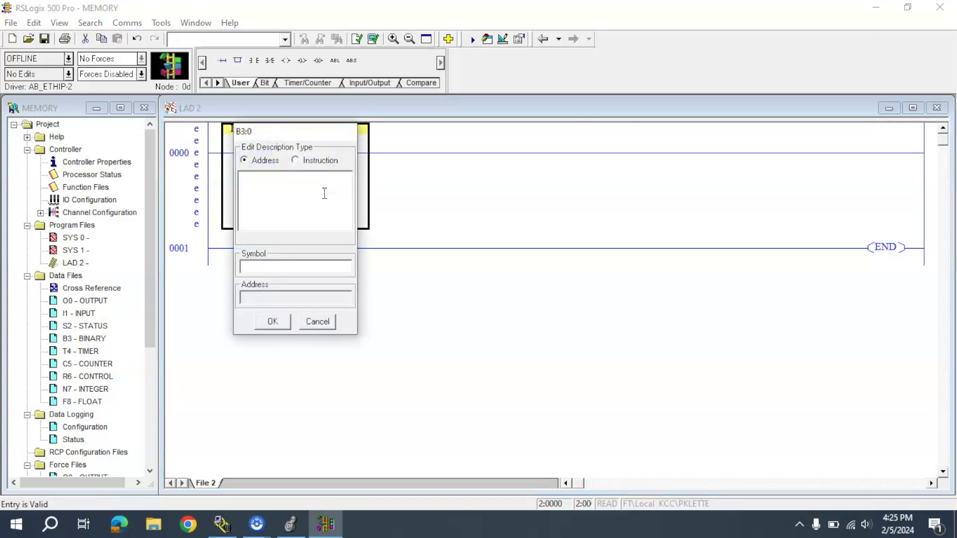
left_click(272, 322)
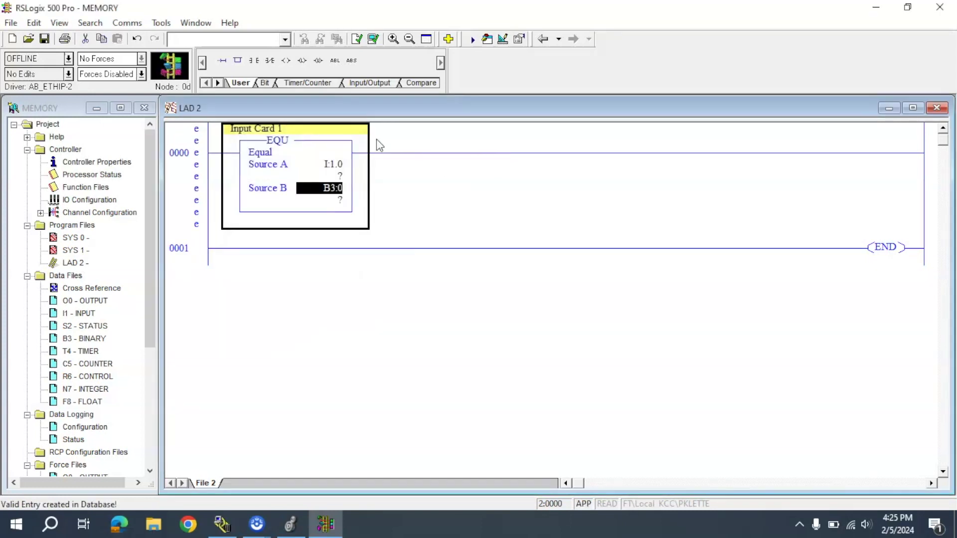
- Add an output coil to rung 0000 addressed to O:0
left_click(285, 60)
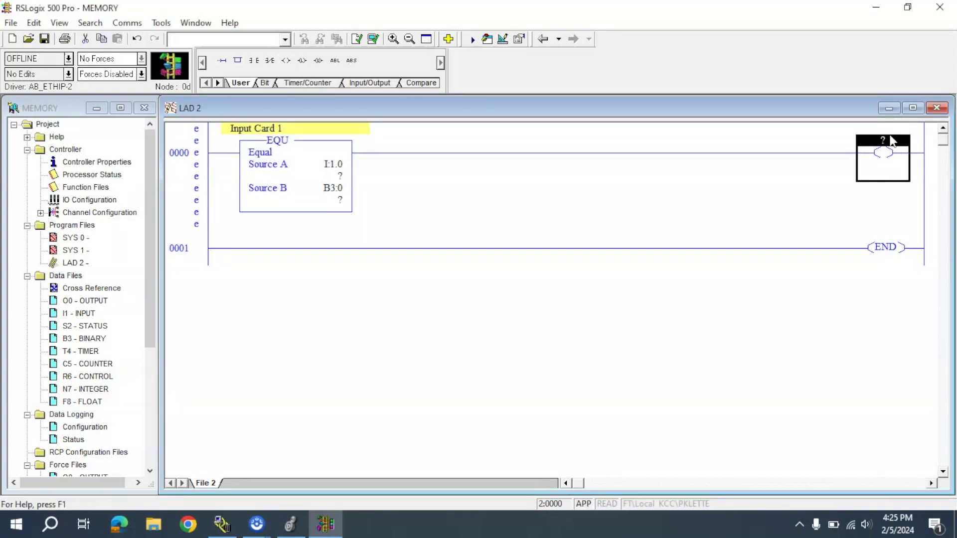
double_click(891, 138)
type("O;0")
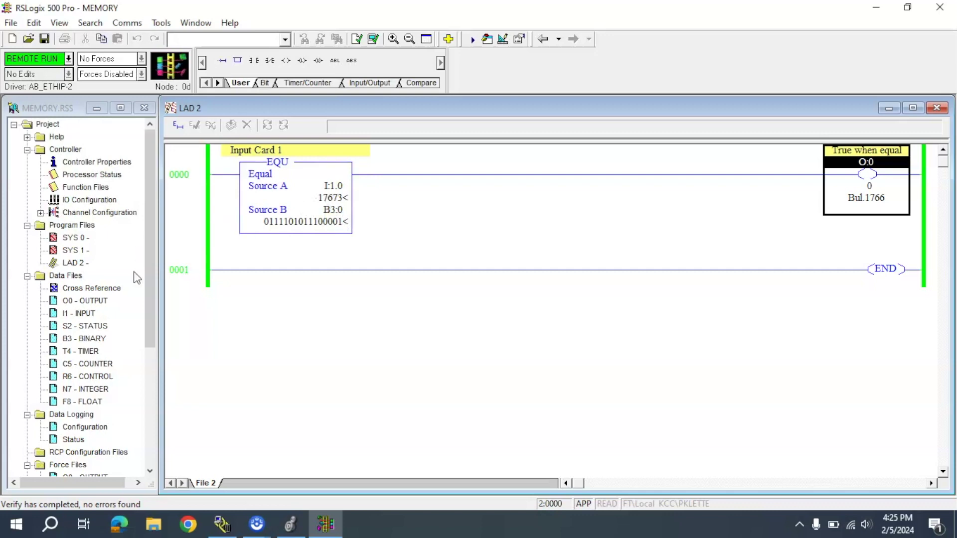
double_click(85, 313)
- Show the I1 table in Decimal to read I:1.0 as 17673, and open the B3 table beside it
left_click_drag(217, 165, 588, 173)
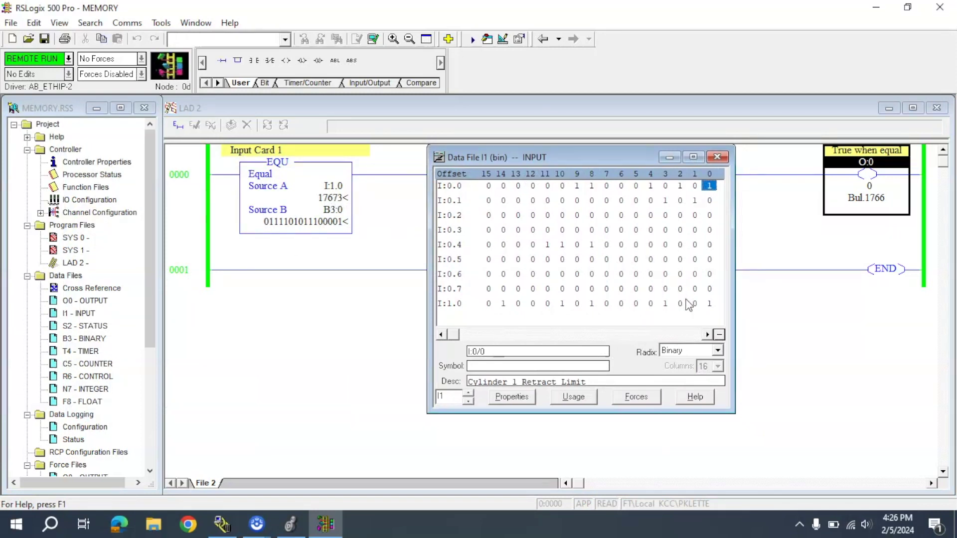
left_click(717, 350)
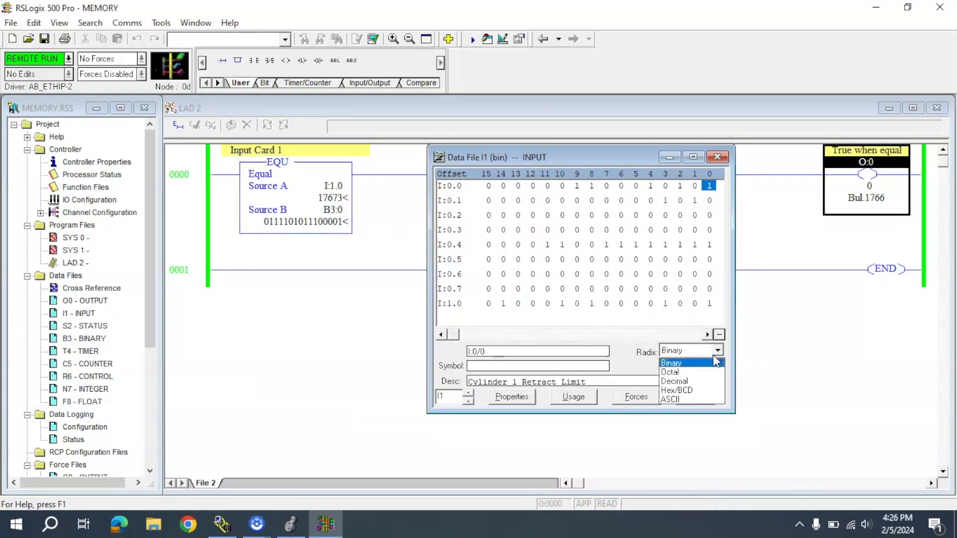
left_click(706, 381)
left_click(453, 305)
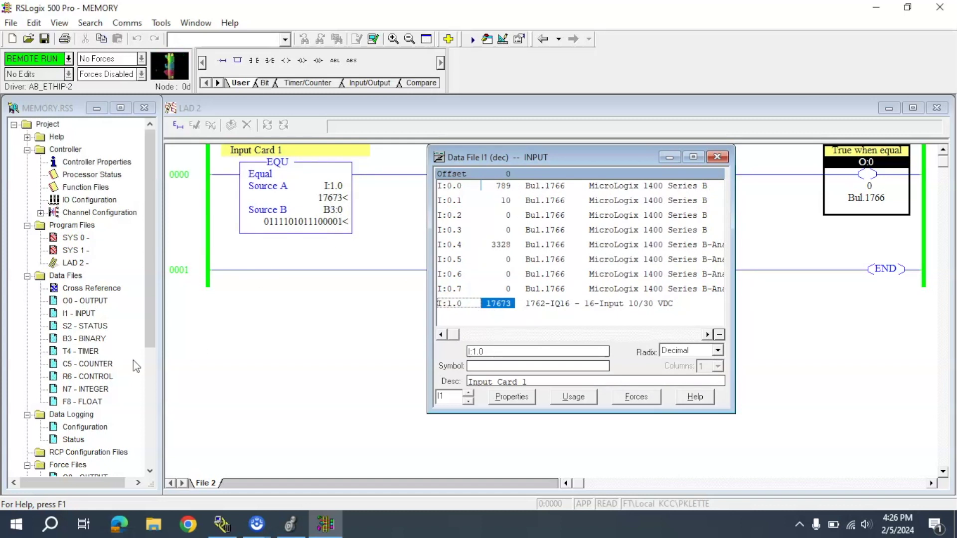
double_click(91, 339)
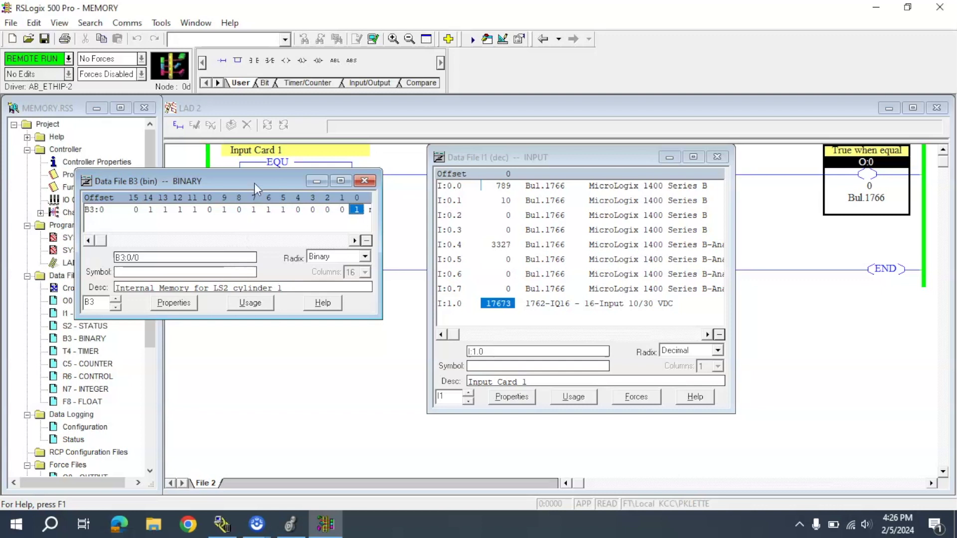
left_click_drag(254, 182, 611, 333)
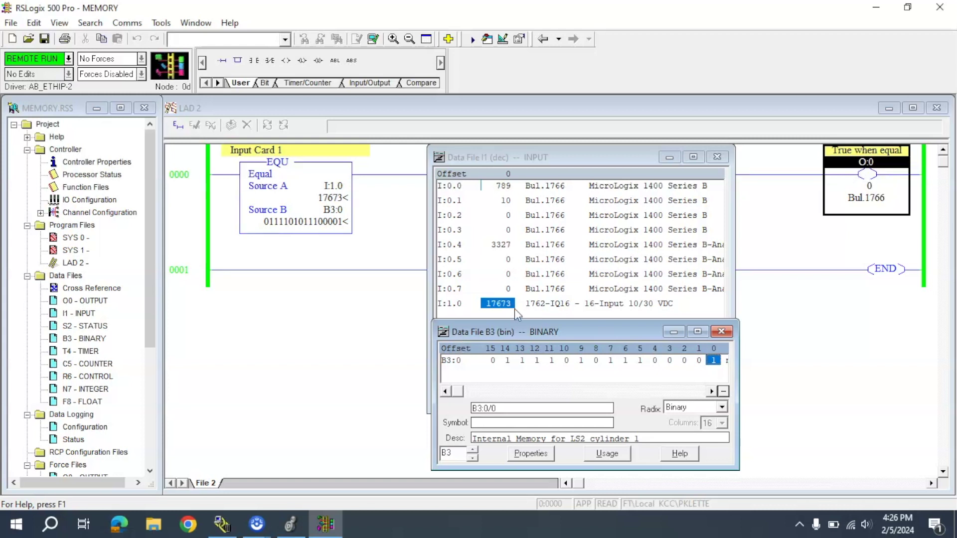
- Switch the I1 input table's radix back to Binary
left_click(572, 159)
left_click(718, 352)
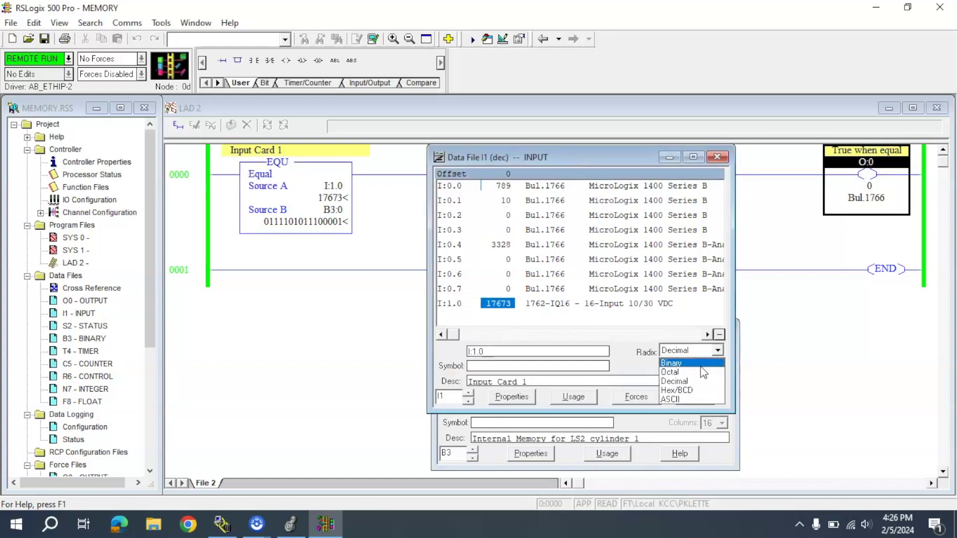
left_click(680, 362)
- Set the B3 radix to Decimal and enter 17673 into B3:0 to match I:1.0
left_click(623, 424)
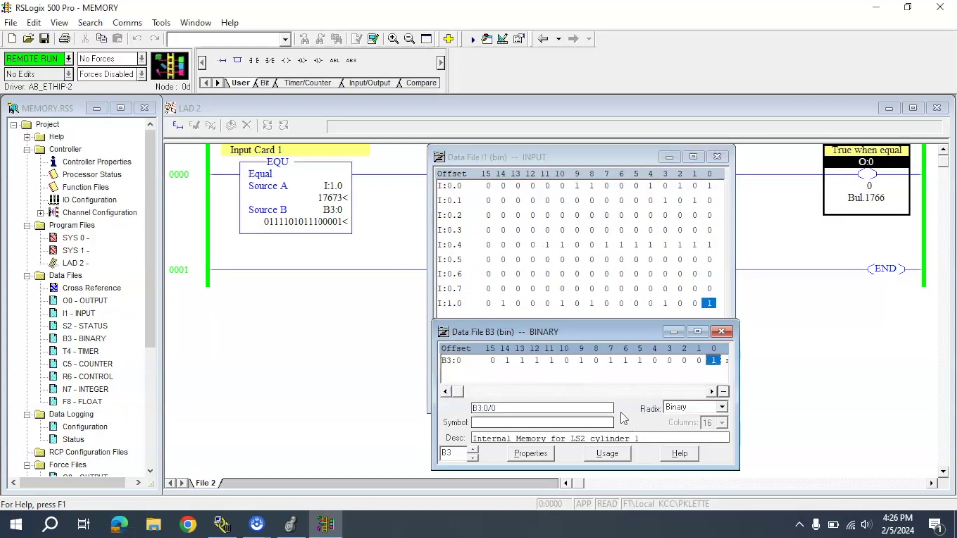
mouse_move(644, 333)
left_mouse_down()
mouse_move(630, 327)
mouse_move(640, 327)
left_mouse_up()
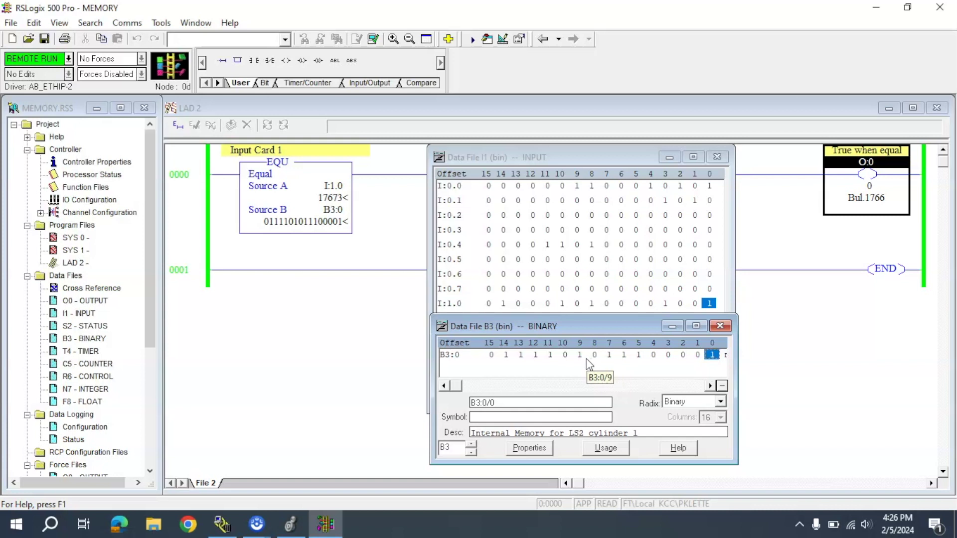
left_click(720, 401)
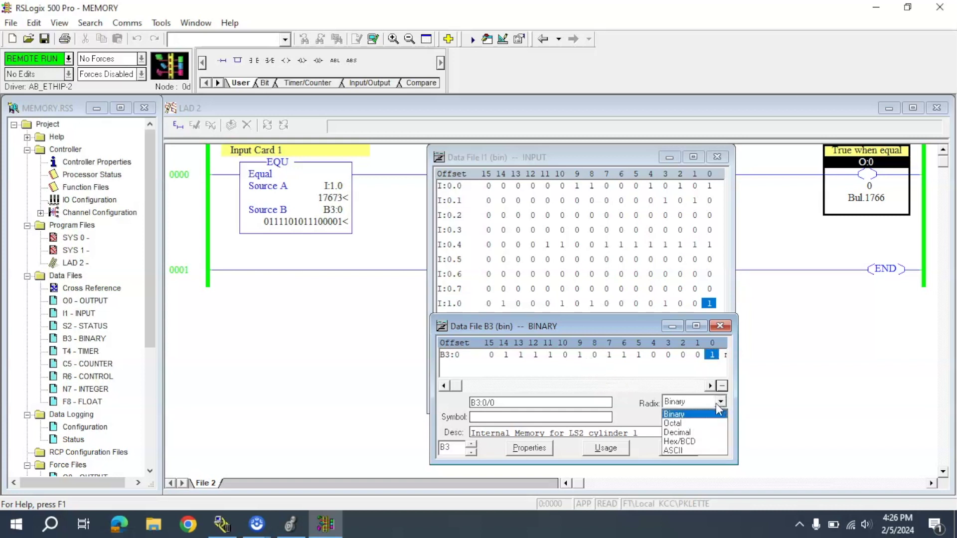
left_click(705, 432)
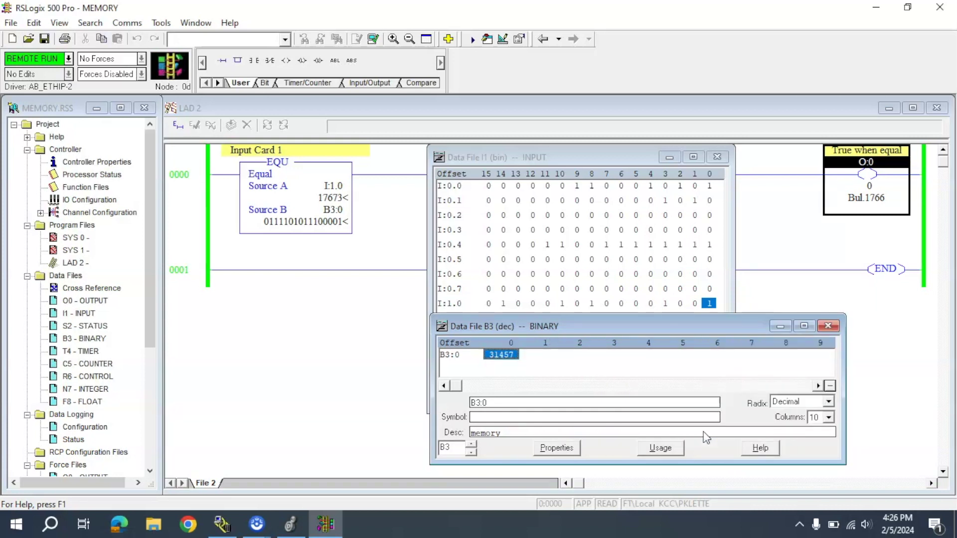
type("17673")
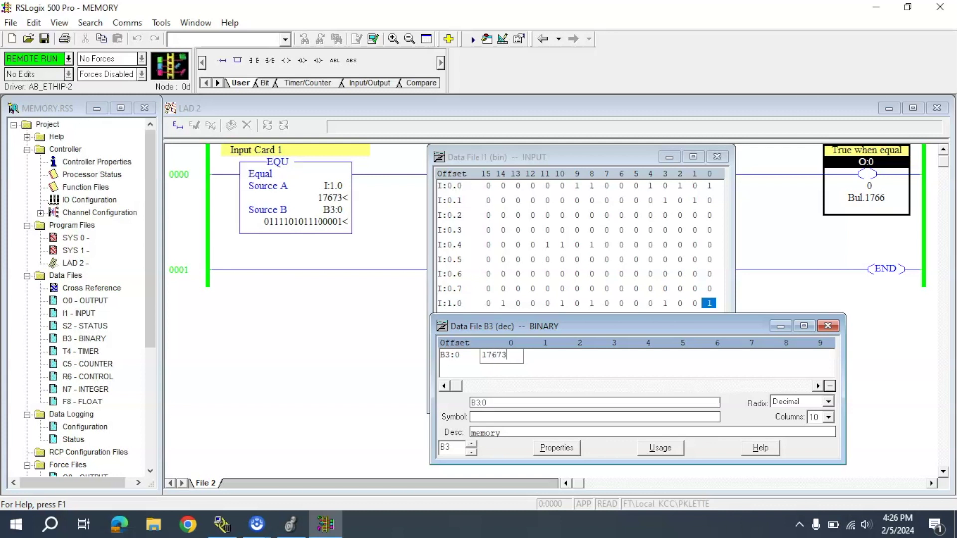
key("Return")
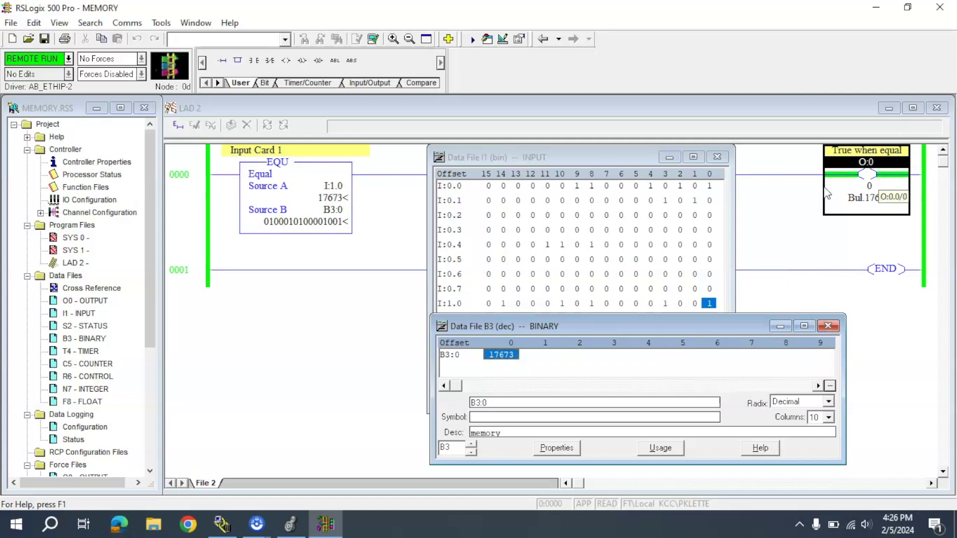
left_click(461, 304)
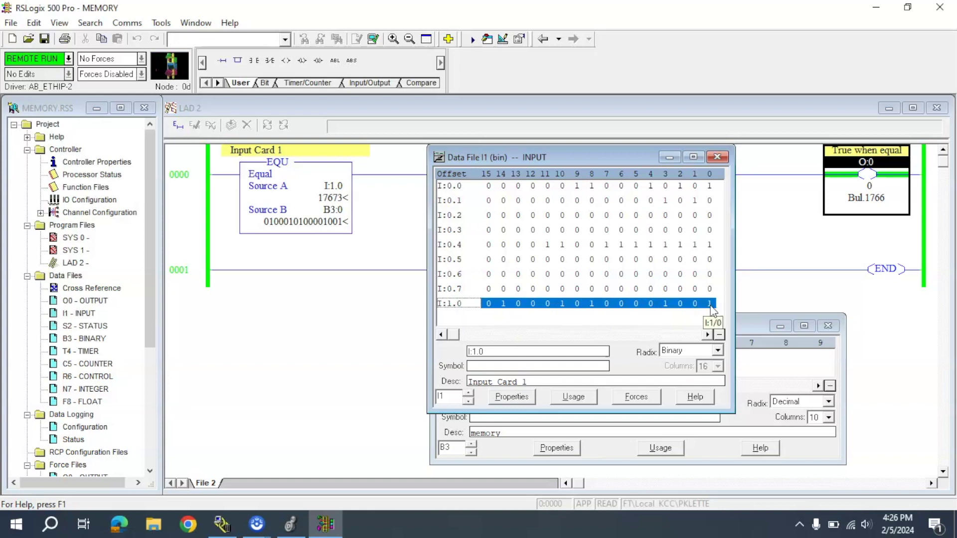
- Compare the I1 and B3 tables, then restore RSLogix down and move it top-right beside Logix Designer's Controller Tags
left_click(744, 325)
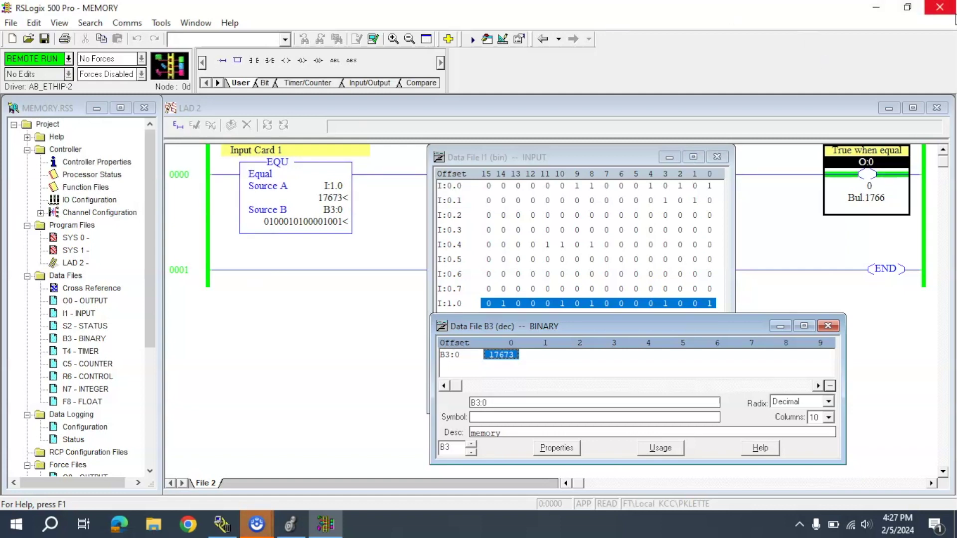
left_click(907, 7)
left_click_drag(418, 72, 771, 17)
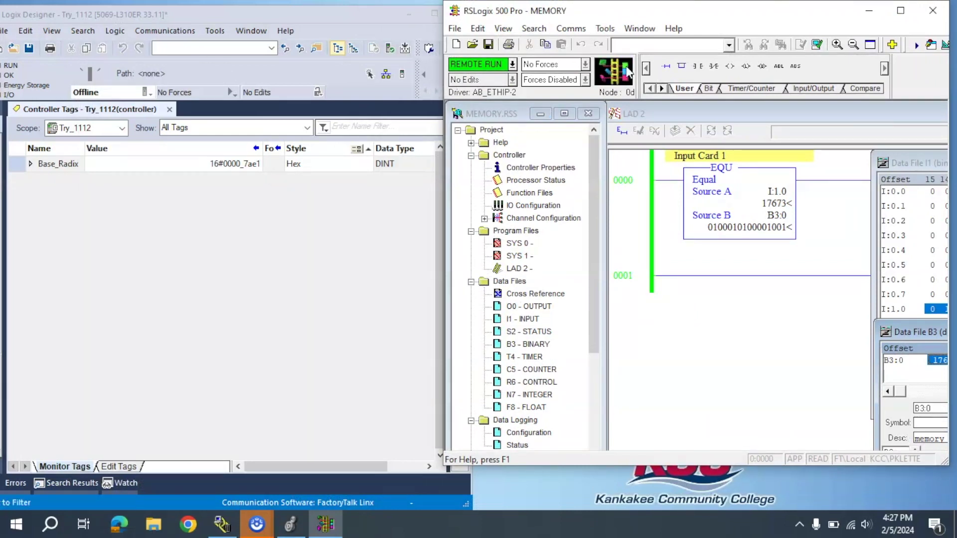
mouse_move(754, 15)
left_mouse_down()
mouse_move(705, 33)
mouse_move(683, 24)
mouse_move(759, 11)
left_mouse_up()
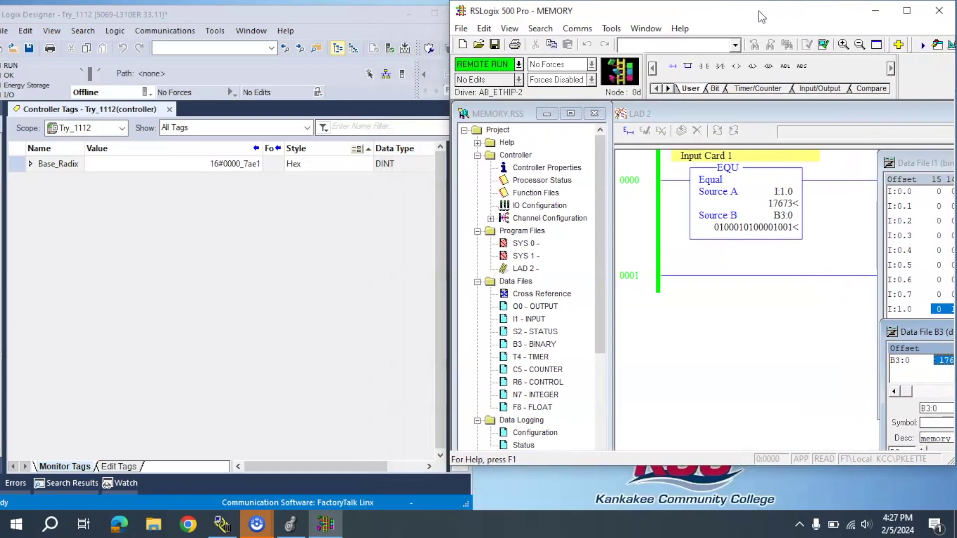